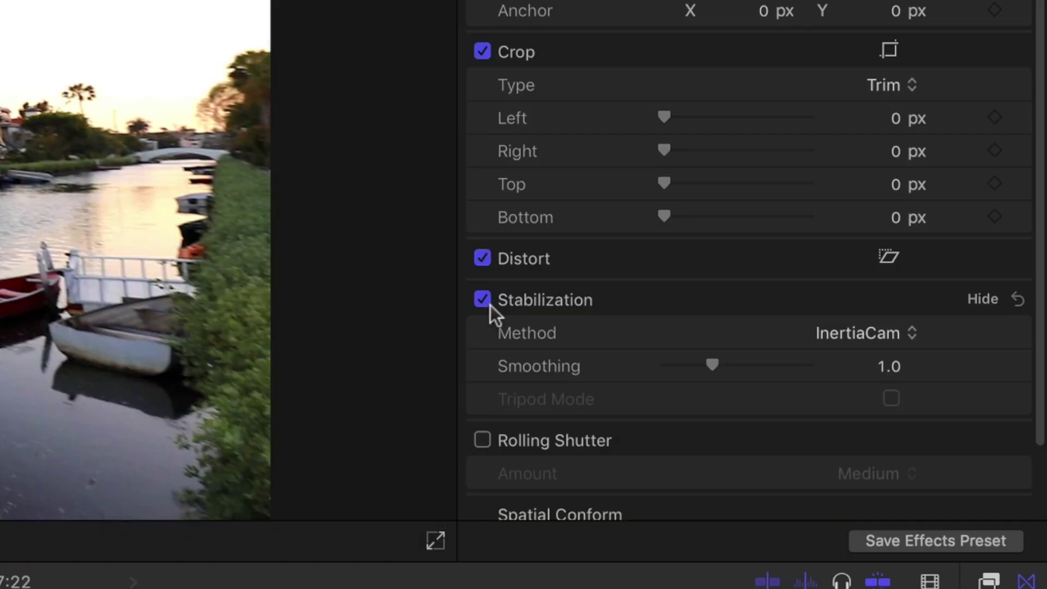
# - Compare the canal clip's stabilization off and on, then use InertiaCam with smoothing about 1.1
pyautogui.click(489, 304)
pyautogui.click(489, 304)
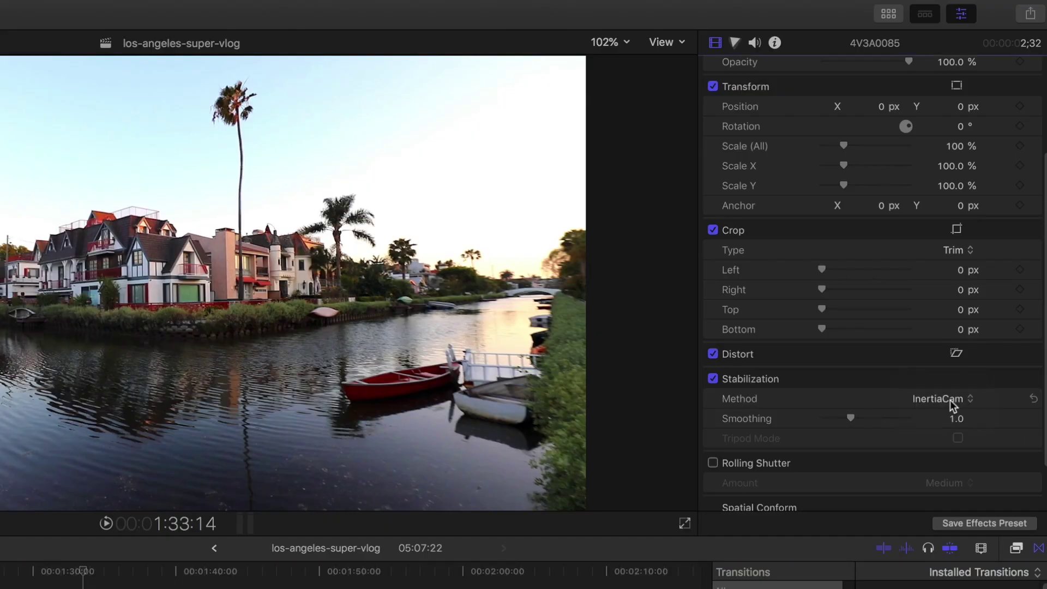
pyautogui.click(953, 397)
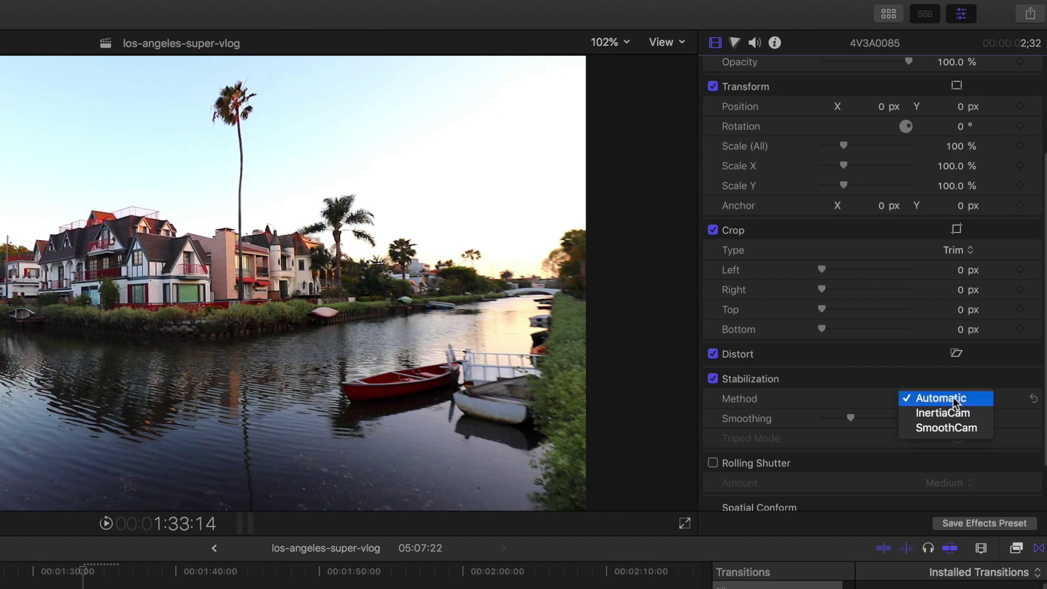
pyautogui.click(949, 417)
pyautogui.moveTo(851, 418); pyautogui.dragTo(939, 423)
pyautogui.moveTo(868, 419); pyautogui.dragTo(838, 424)
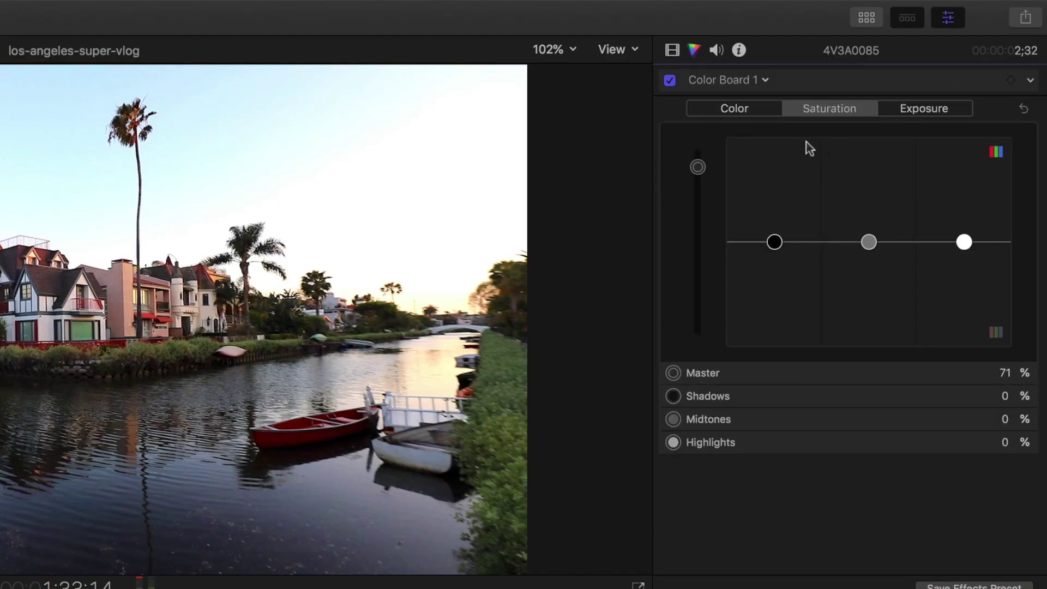
# - Add a Color Wheels correction to the canal clip and cool its temperature from 5000 to about 4616
pyautogui.click(731, 109)
pyautogui.click(935, 112)
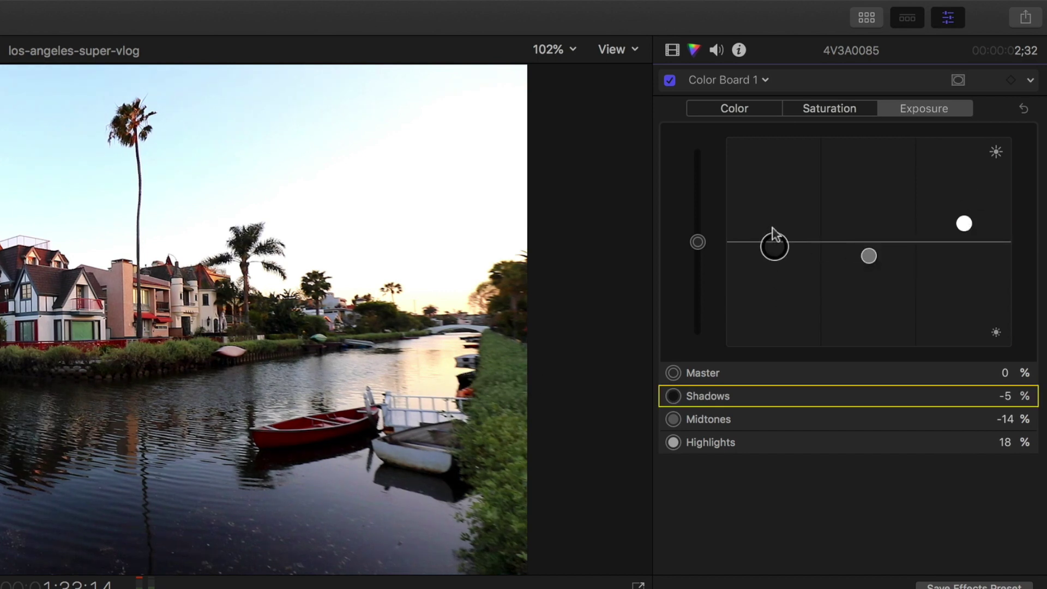
pyautogui.click(767, 81)
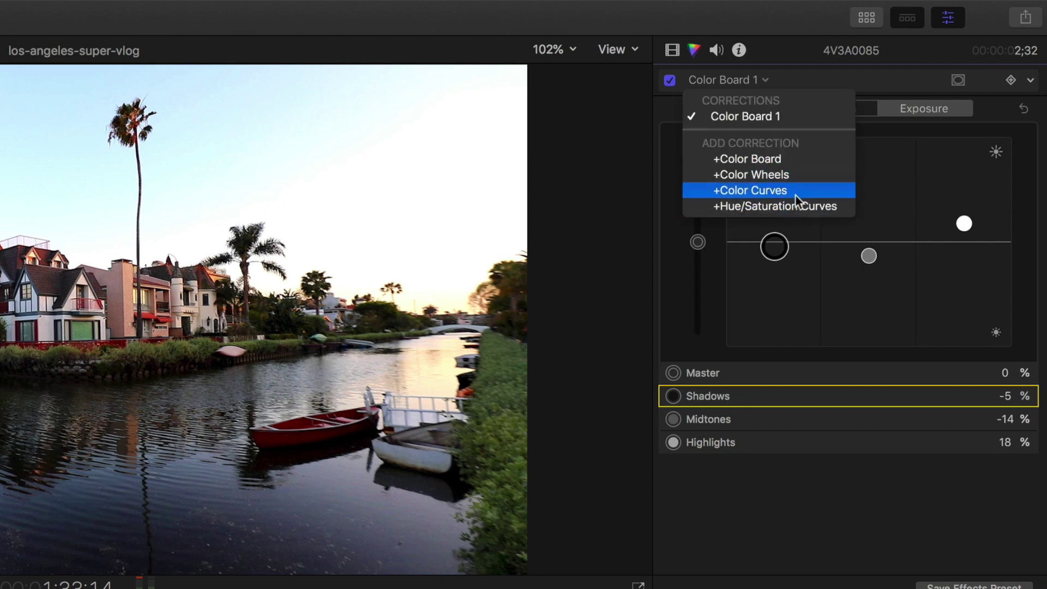
pyautogui.press('Escape')
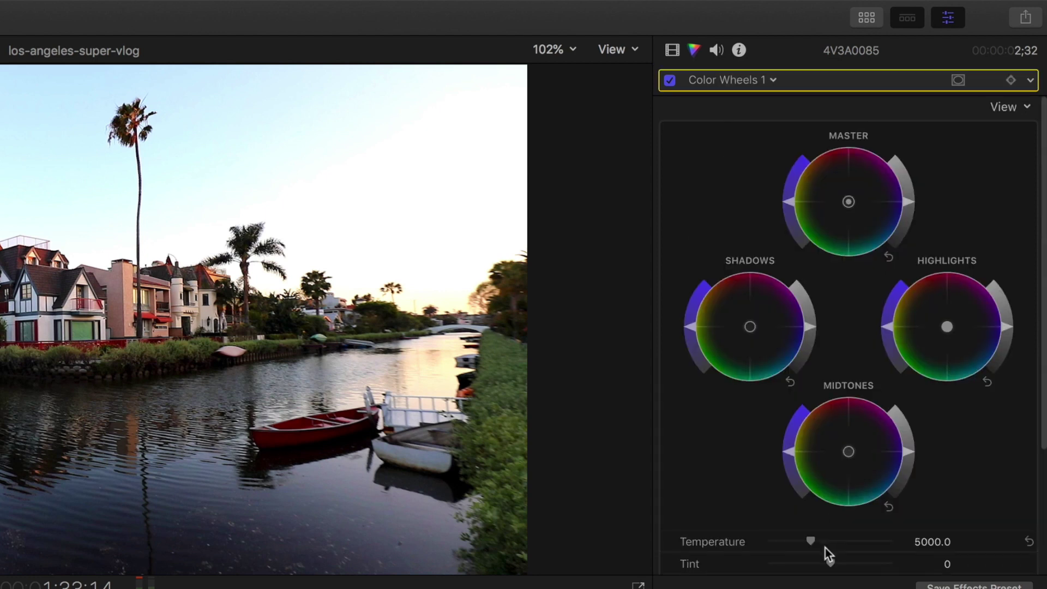
pyautogui.scroll(-2, 823, 540)
pyautogui.moveTo(820, 509); pyautogui.dragTo(806, 510)
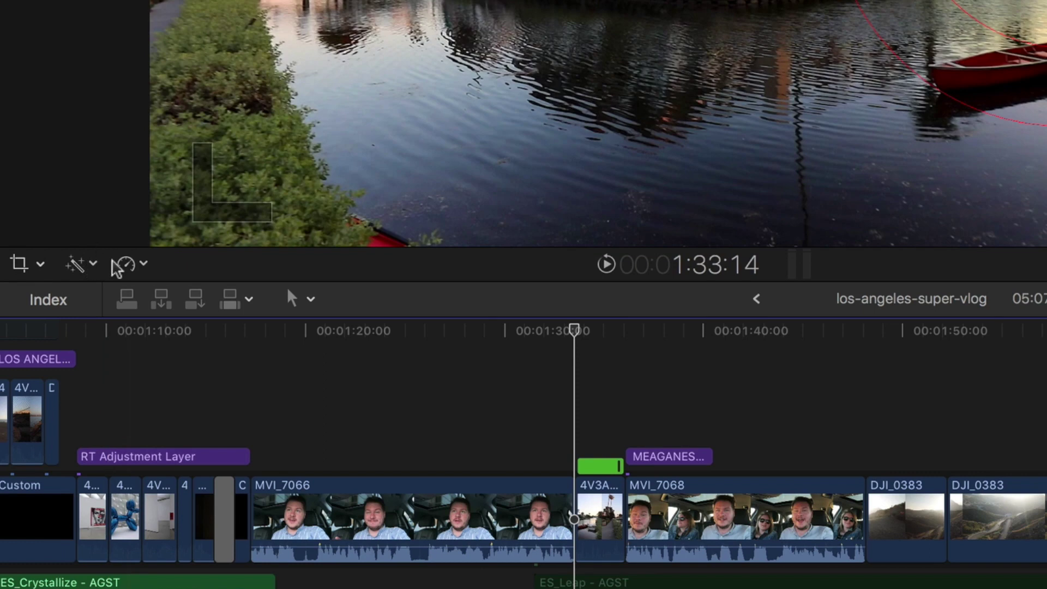
# - Blade the canal clip's speed at two playhead positions to create speed sections
pyautogui.click(127, 263)
pyautogui.click(197, 367)
pyautogui.press('super+equal')
pyautogui.press('super+equal')
pyautogui.press('super+equal')
pyautogui.press('super+equal')
pyautogui.press('super+equal')
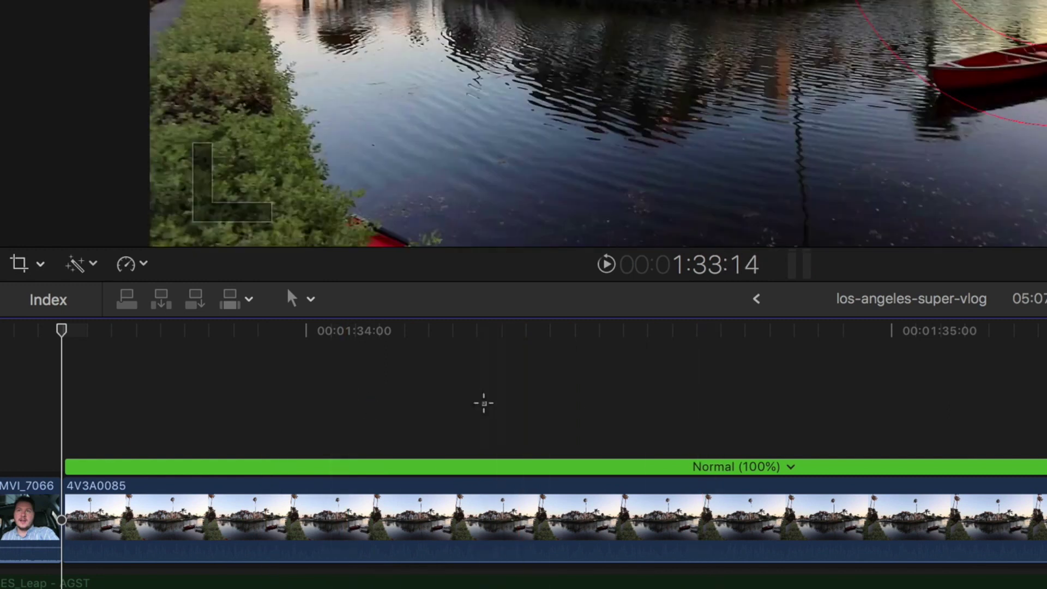
pyautogui.click(481, 401)
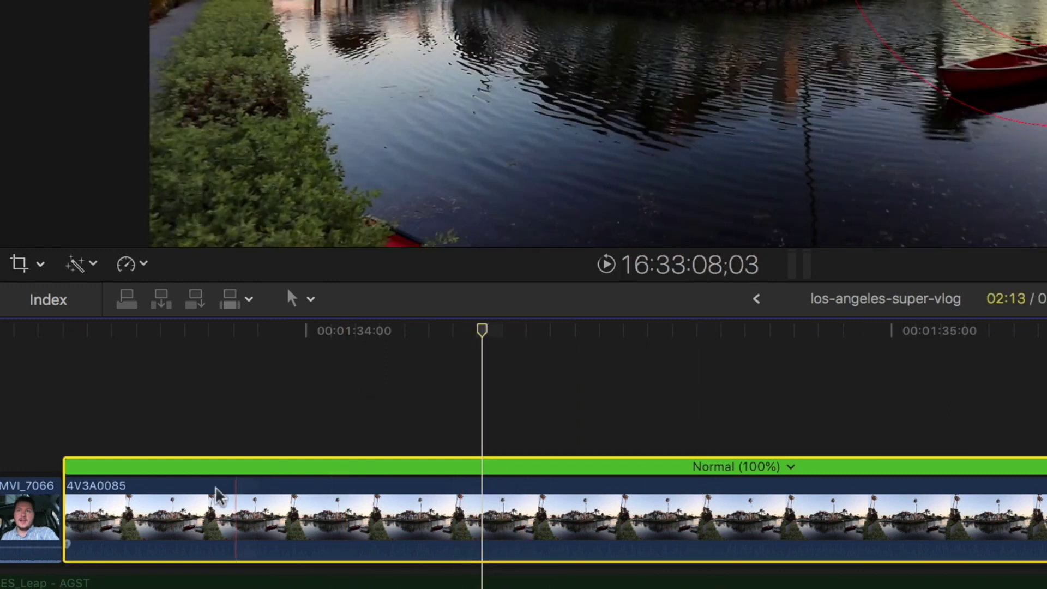
pyautogui.click(693, 543)
pyautogui.click(125, 264)
pyautogui.click(206, 370)
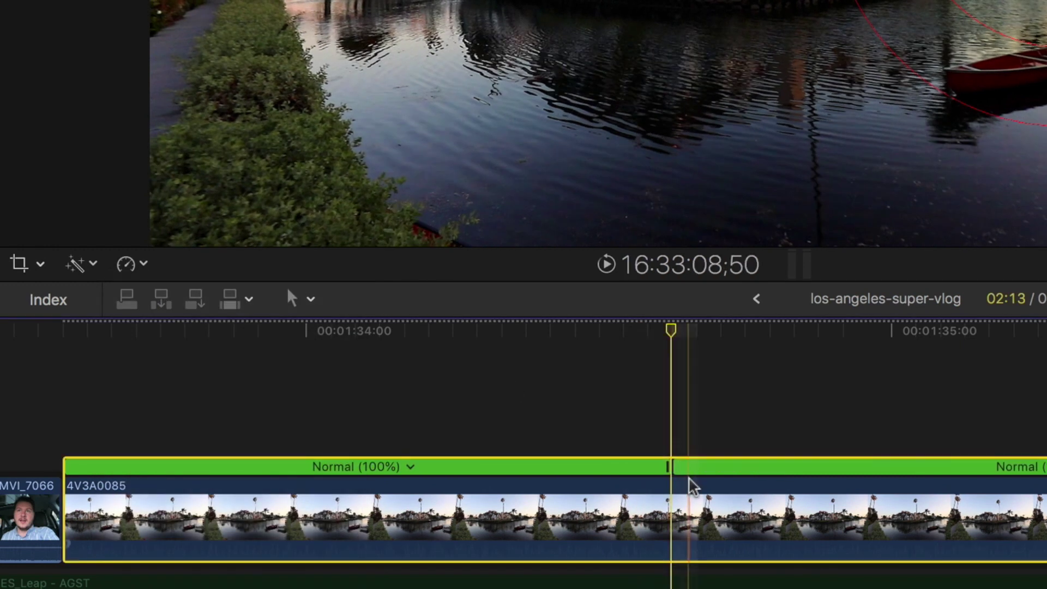
# - Speed the first section up to Fast (222%) with a shorter ramp, then play it back
pyautogui.moveTo(666, 474); pyautogui.dragTo(134, 471)
pyautogui.moveTo(357, 469); pyautogui.dragTo(334, 474)
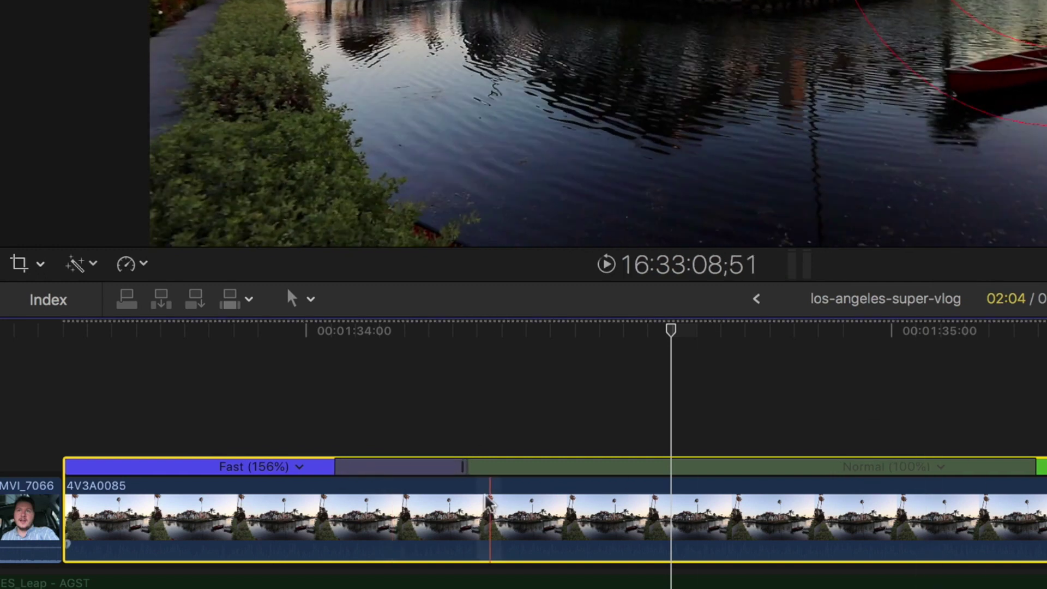
pyautogui.moveTo(468, 480); pyautogui.dragTo(93, 463)
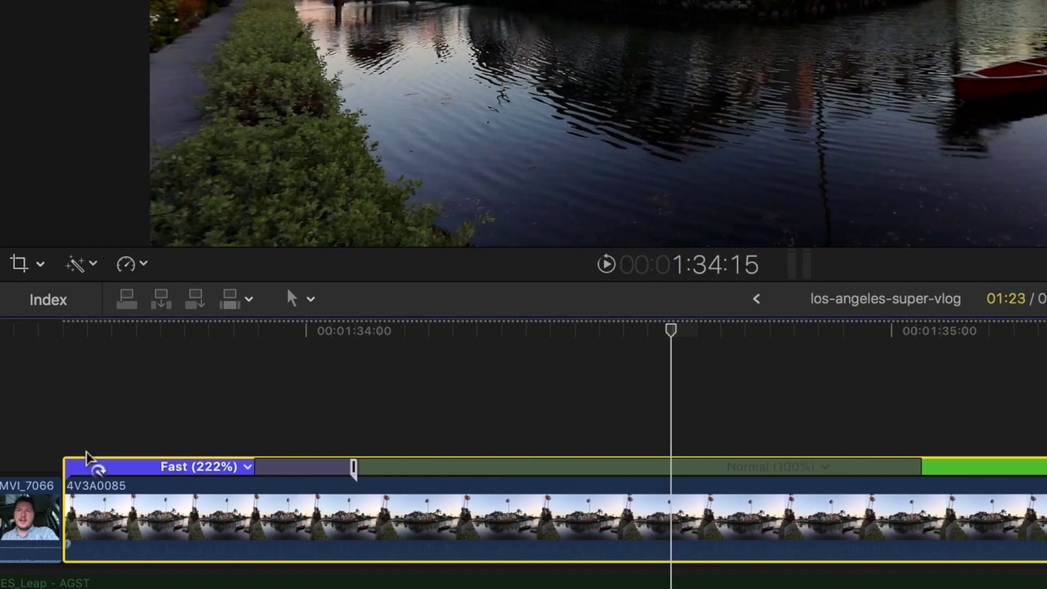
pyautogui.click(75, 439)
pyautogui.press('space')
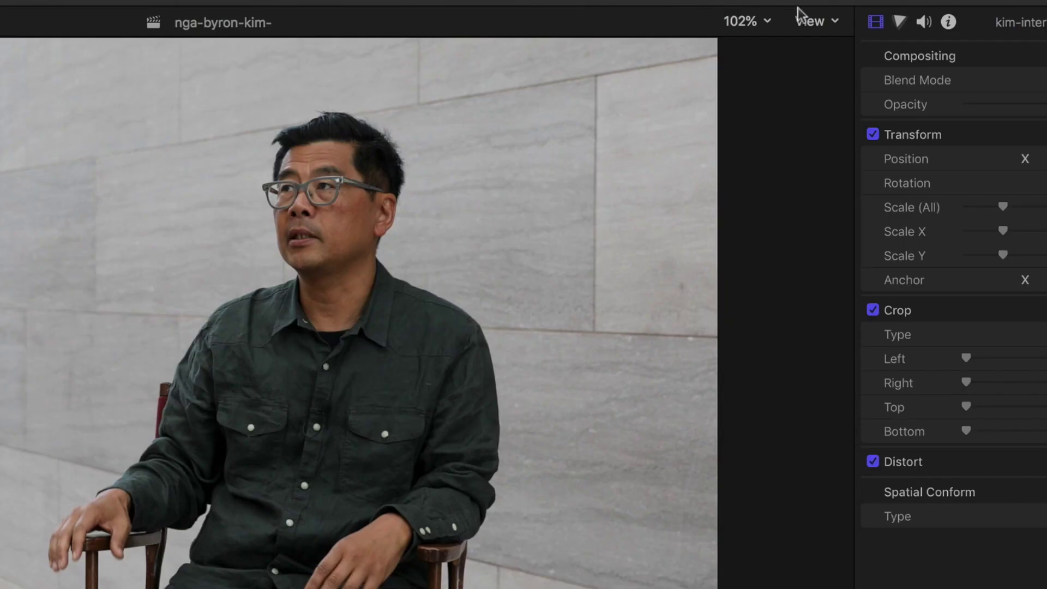
# - Show the angle viewer and live-cut the interview between the MVI_8230 and 4V3A8197 angles
pyautogui.click(810, 21)
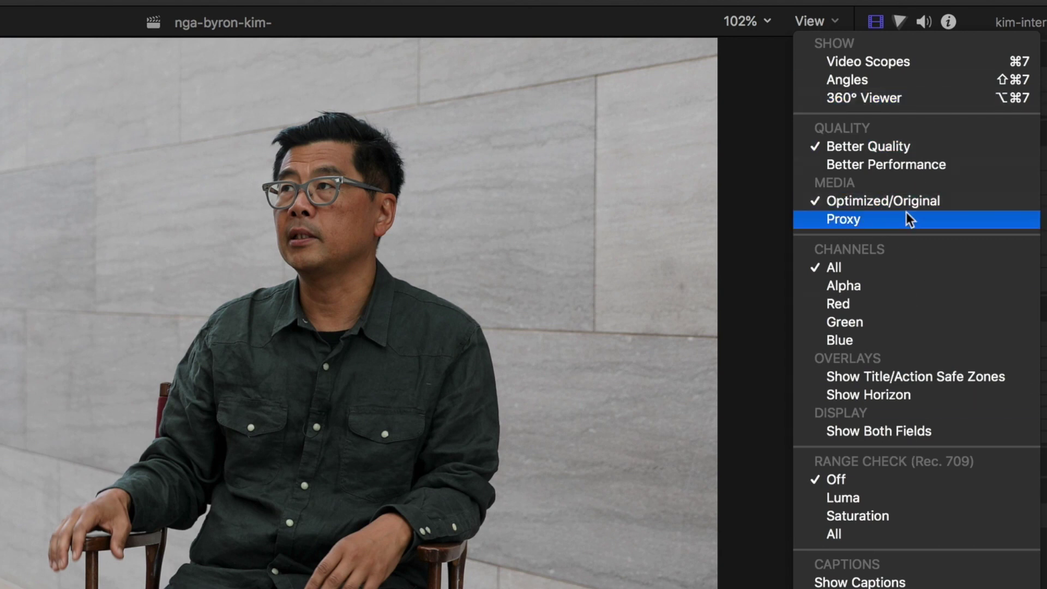
pyautogui.click(904, 79)
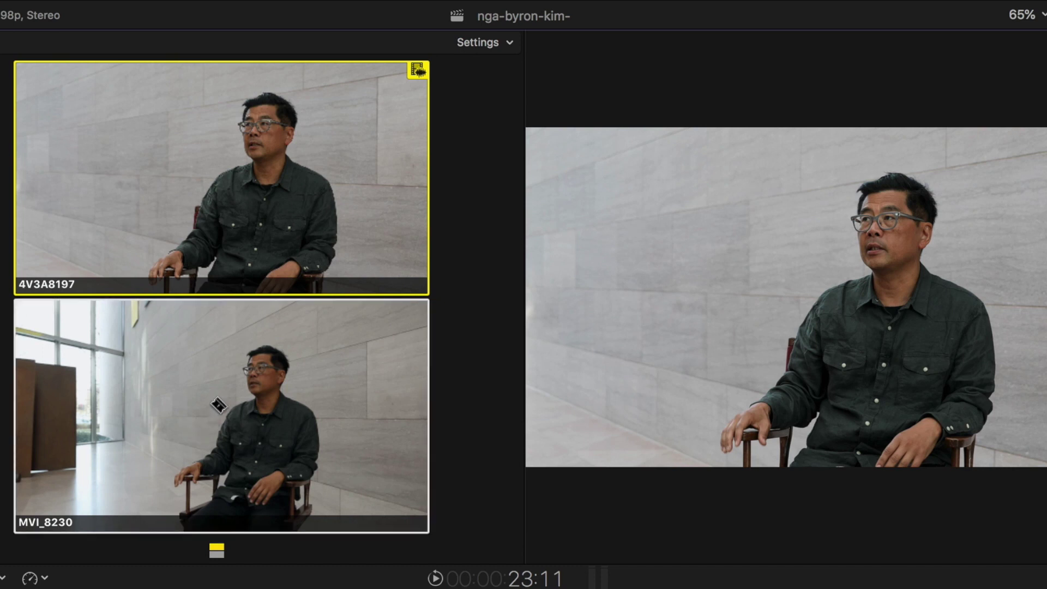
pyautogui.press('space')
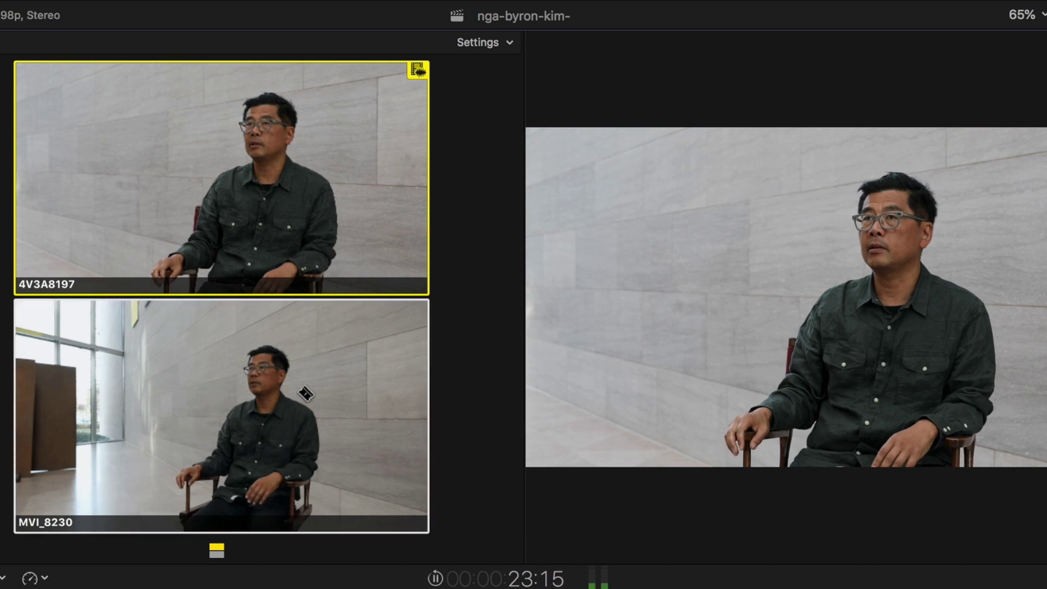
pyautogui.click(305, 394)
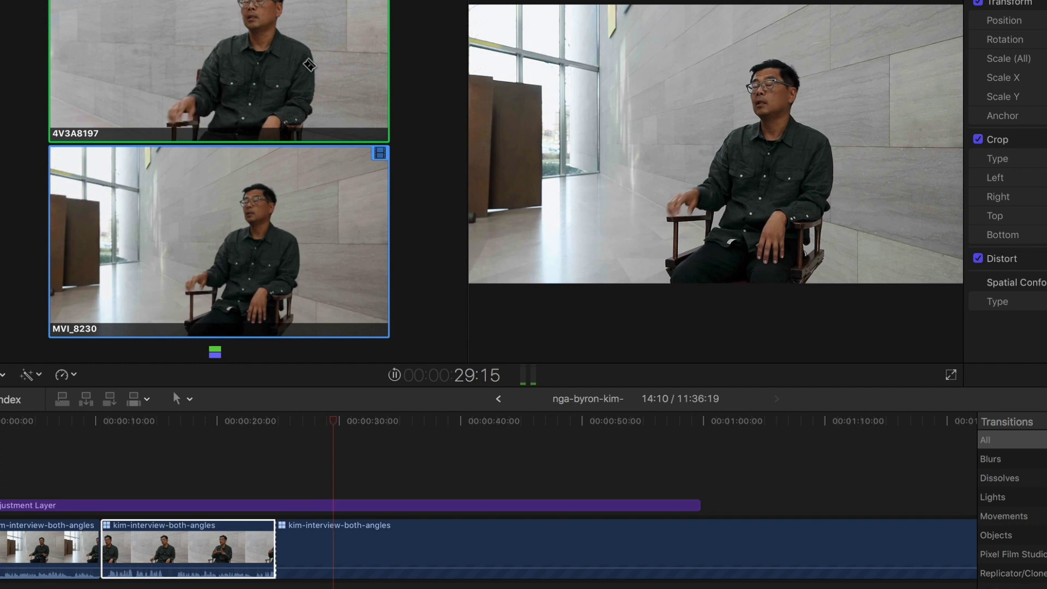
pyautogui.click(309, 64)
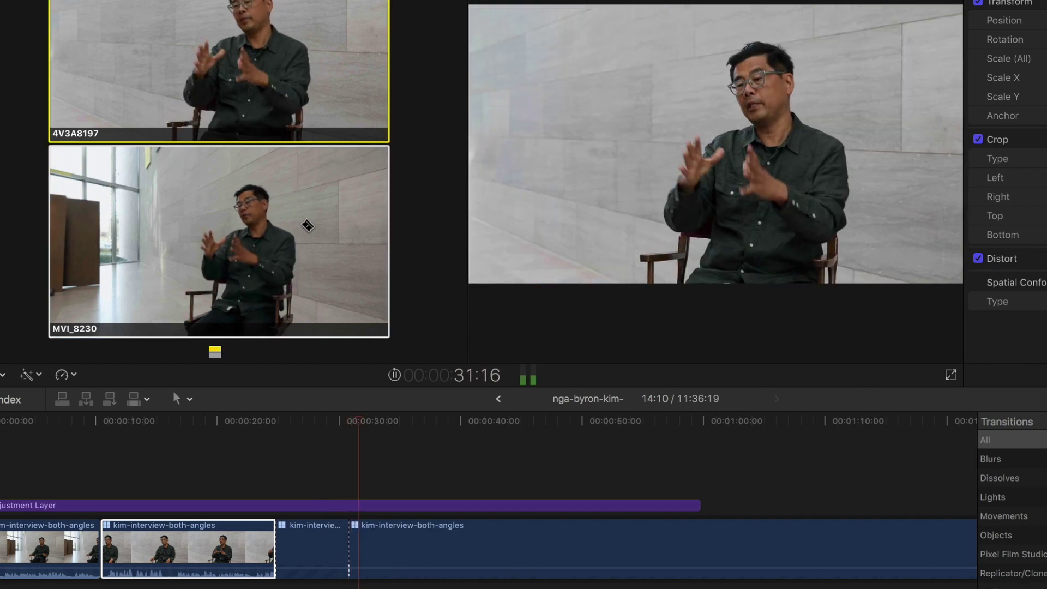
pyautogui.click(300, 227)
pyautogui.click(312, 31)
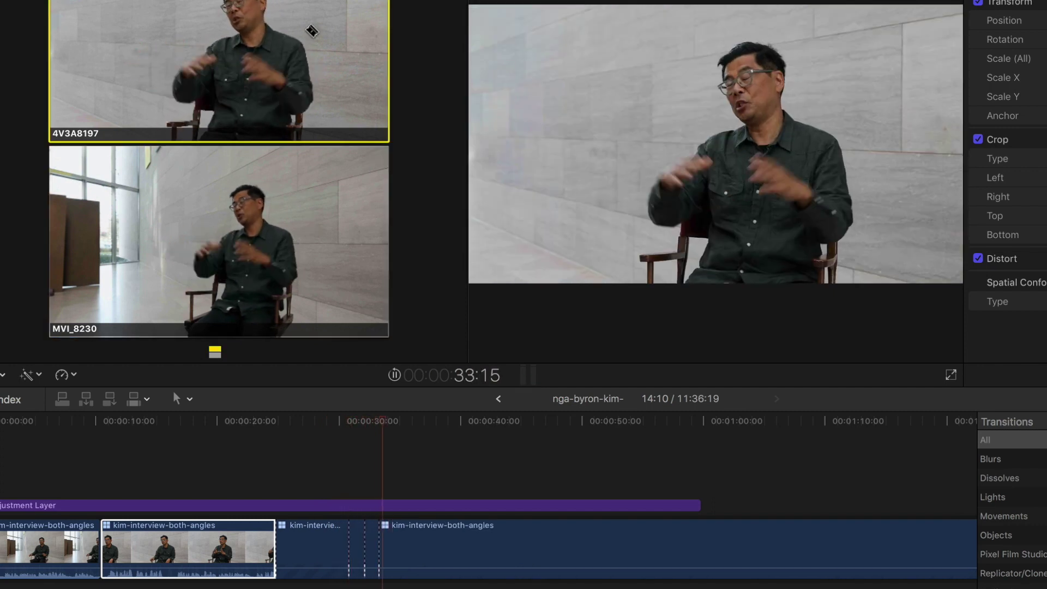
pyautogui.click(302, 182)
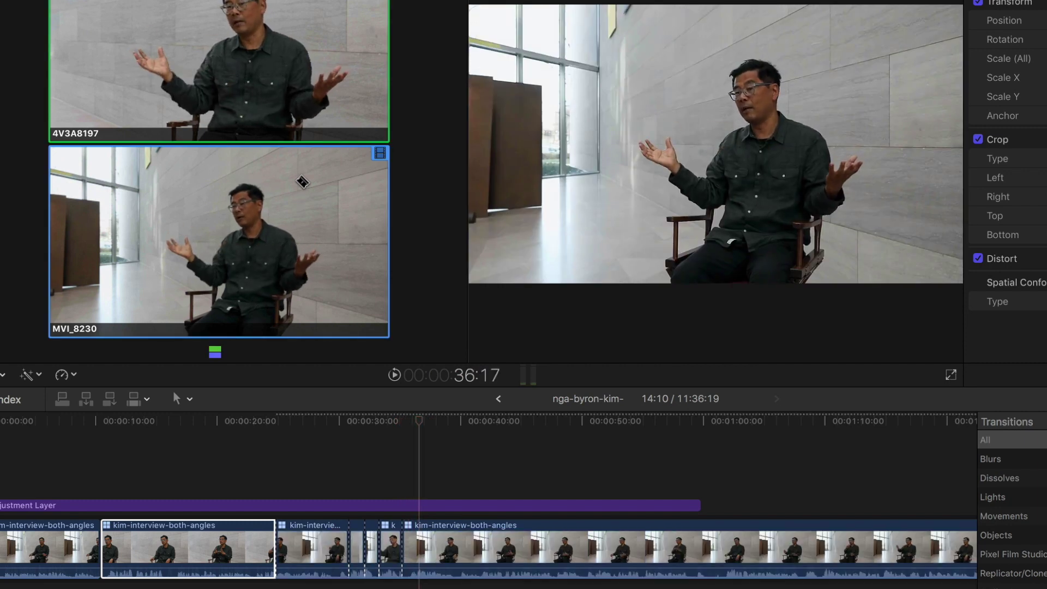
# - Switch the section after the edit to 4V3A8197 and roll that edit point to the playhead
pyautogui.rightClick(404, 542)
pyautogui.press('Escape')
pyautogui.hotkey('alt', '1')
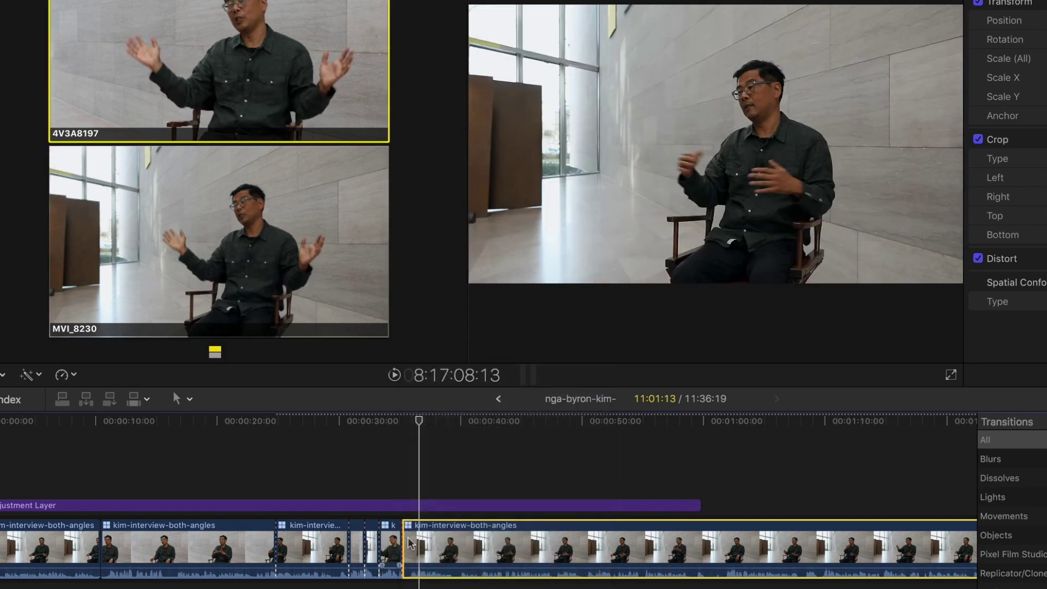
pyautogui.moveTo(407, 541); pyautogui.dragTo(519, 543)
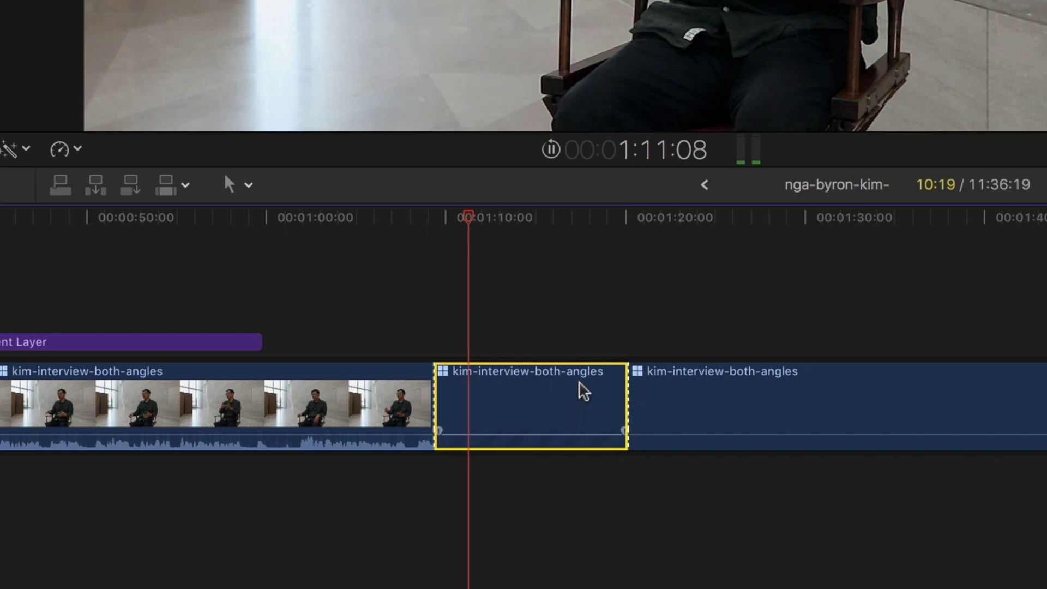
# - Delete the selected section, then blade the interview clip twice and delete the unwanted piece
pyautogui.press('Delete')
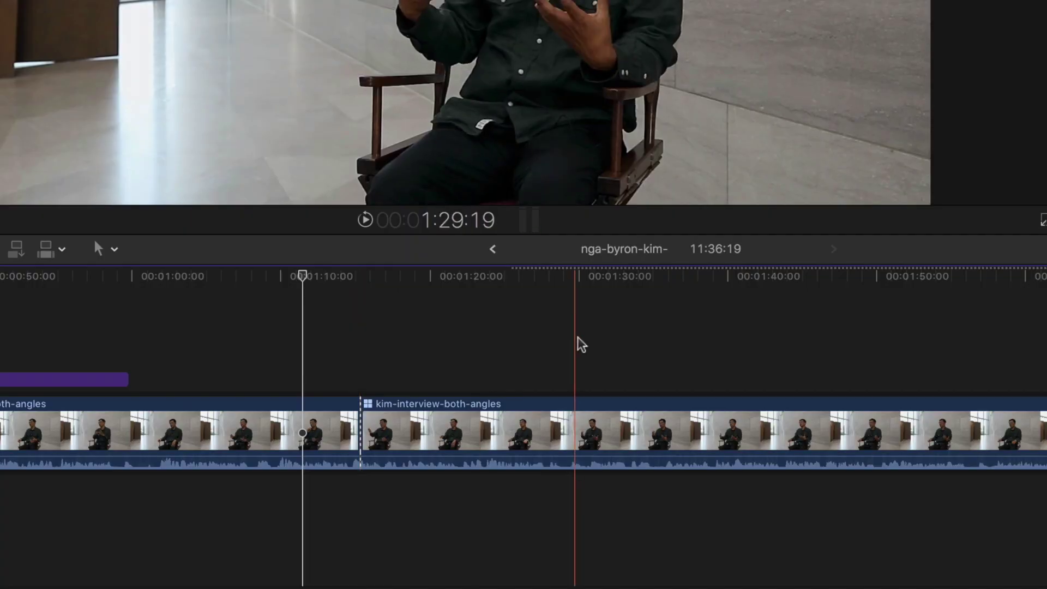
pyautogui.press('super+b')
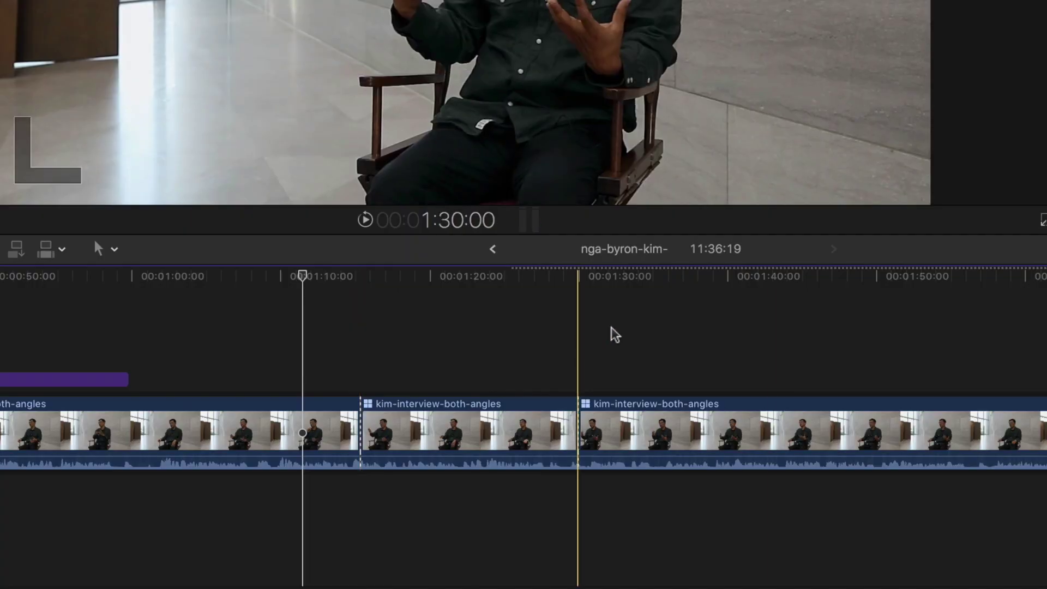
pyautogui.press('super+b')
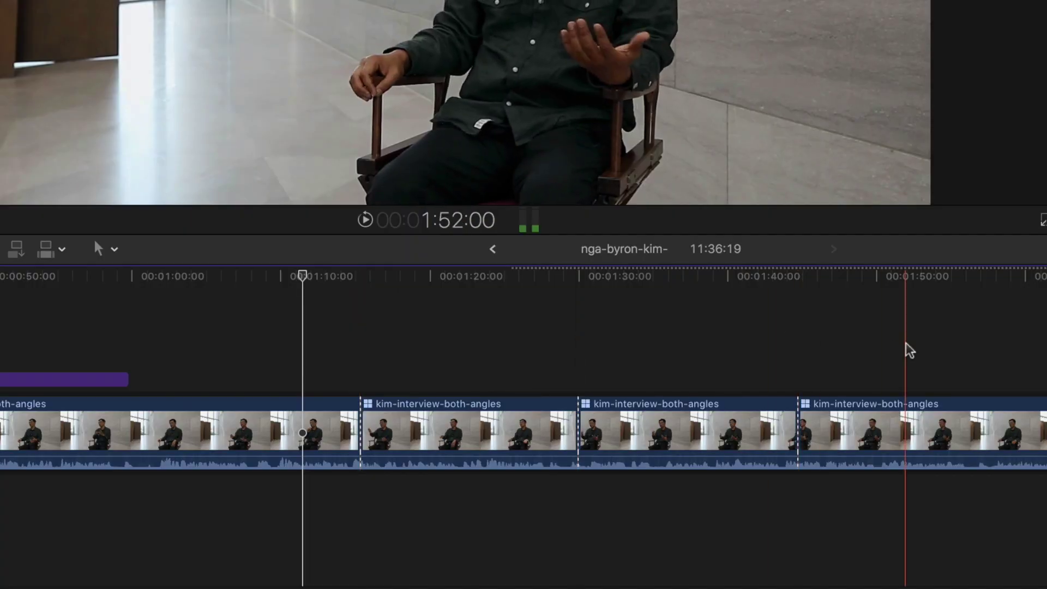
pyautogui.press('Delete')
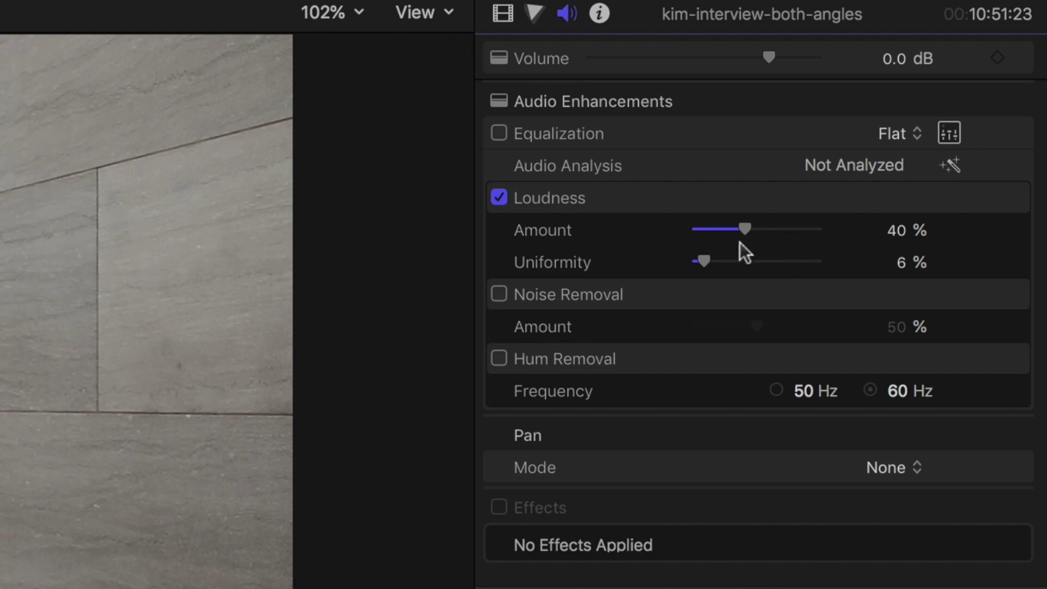
# - Set Loudness to 43% Uniformity and 7% Amount, boost volume to 3.8 dB, and mark an interview range
pyautogui.moveTo(732, 259); pyautogui.dragTo(747, 260)
pyautogui.click(709, 228)
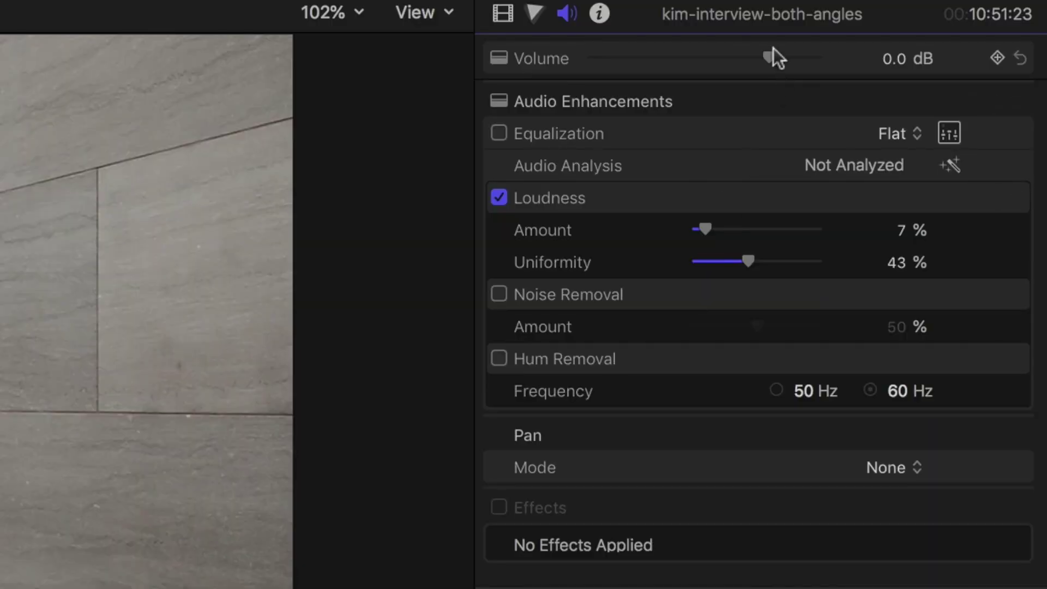
pyautogui.moveTo(770, 57); pyautogui.dragTo(787, 53)
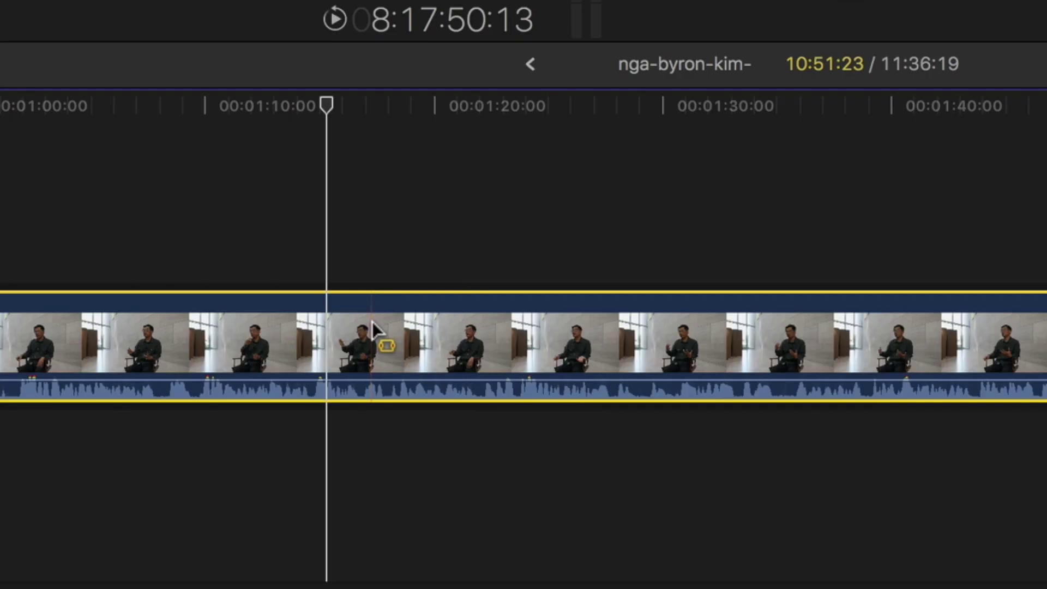
pyautogui.moveTo(374, 321); pyautogui.dragTo(537, 326)
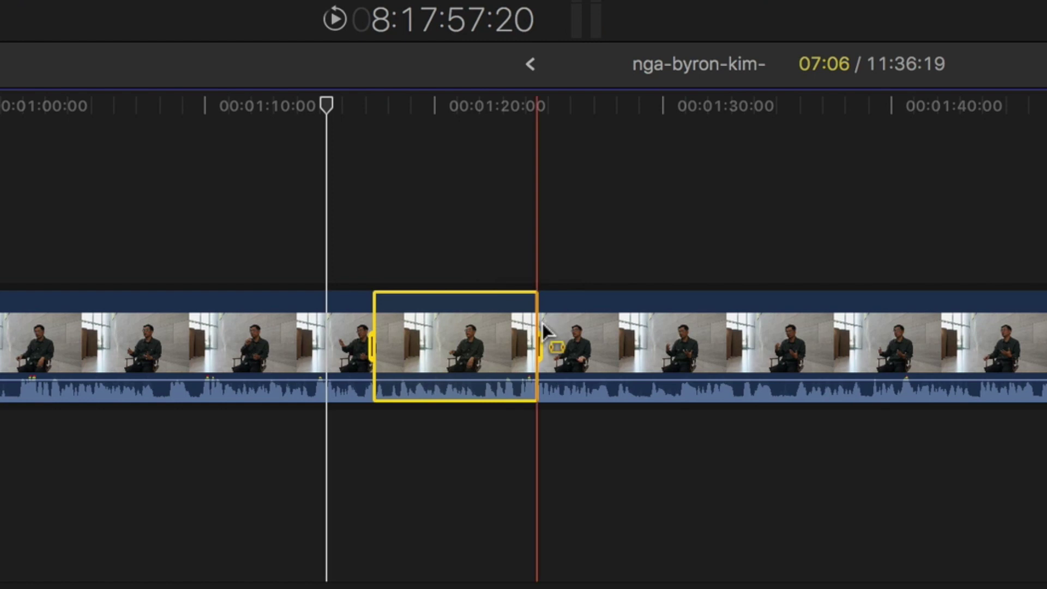
# - Play back the marked interview range
pyautogui.press('/')
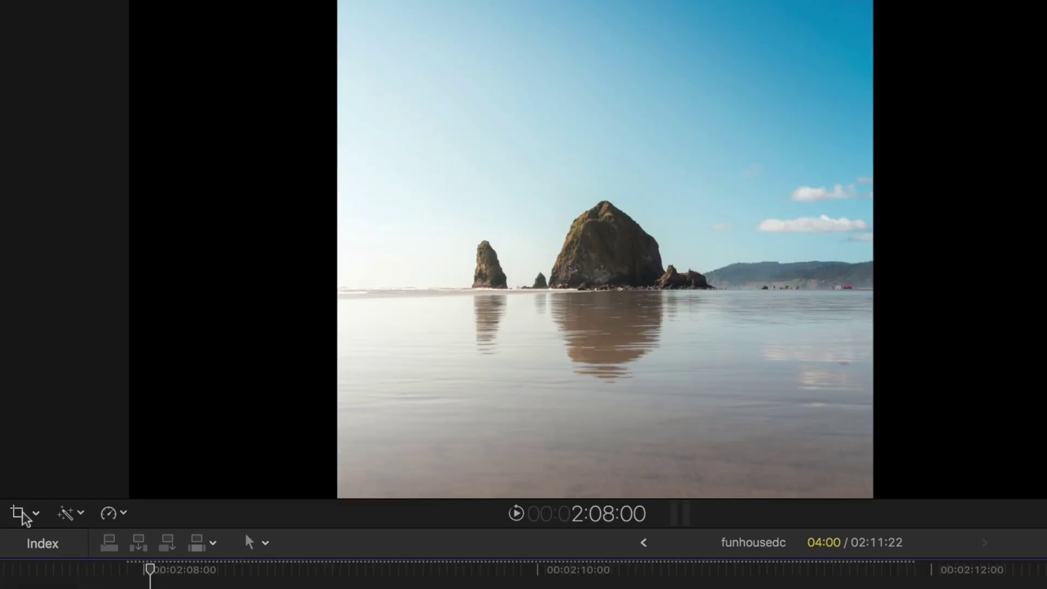
# - Switch the beach photo to Crop, apply Ken Burns, and move the End frame up and the Start frame down
pyautogui.click(36, 514)
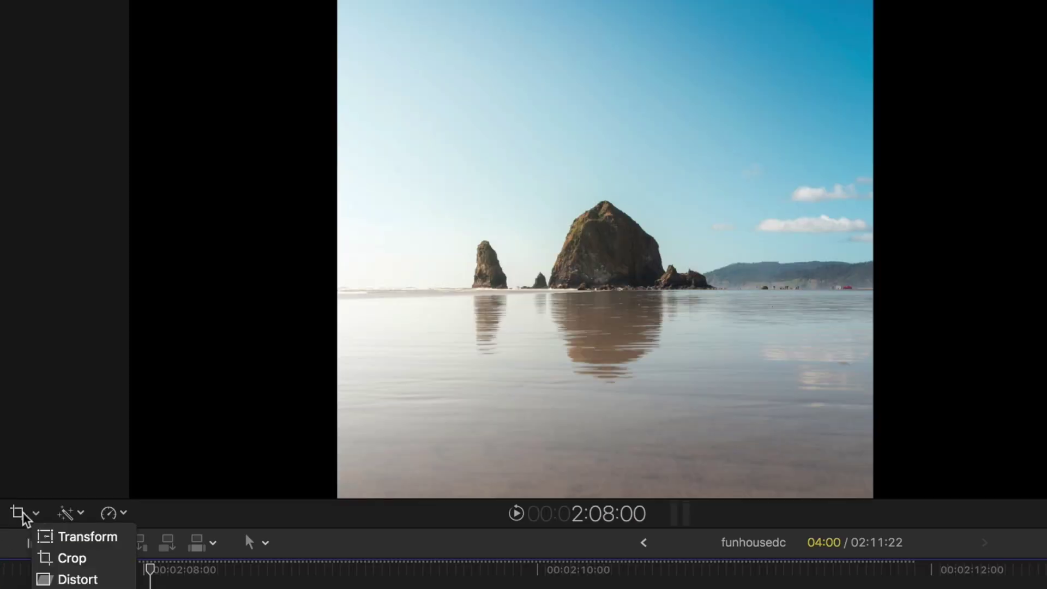
pyautogui.click(70, 558)
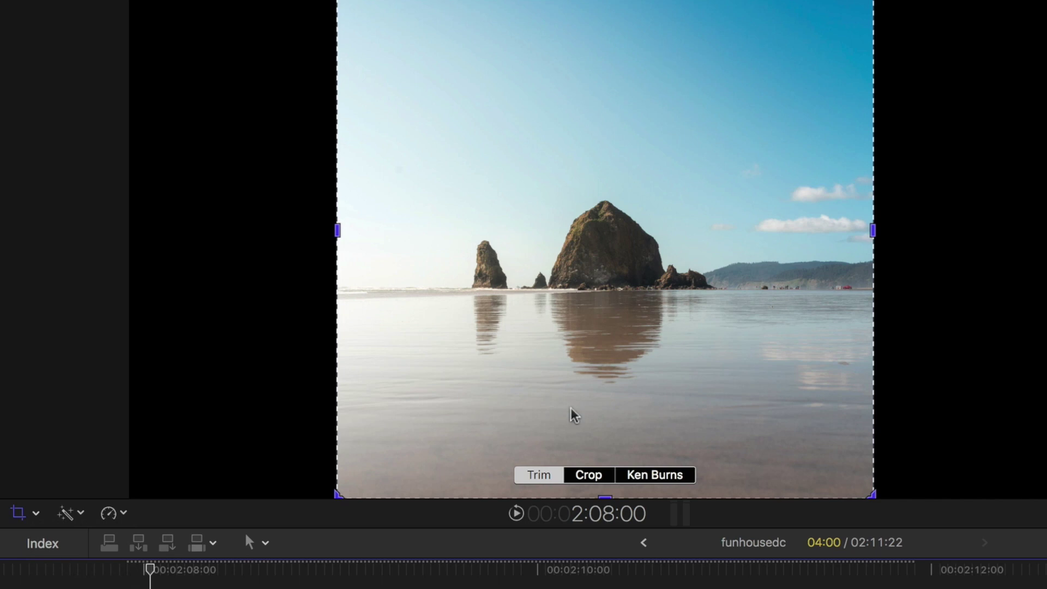
pyautogui.click(659, 480)
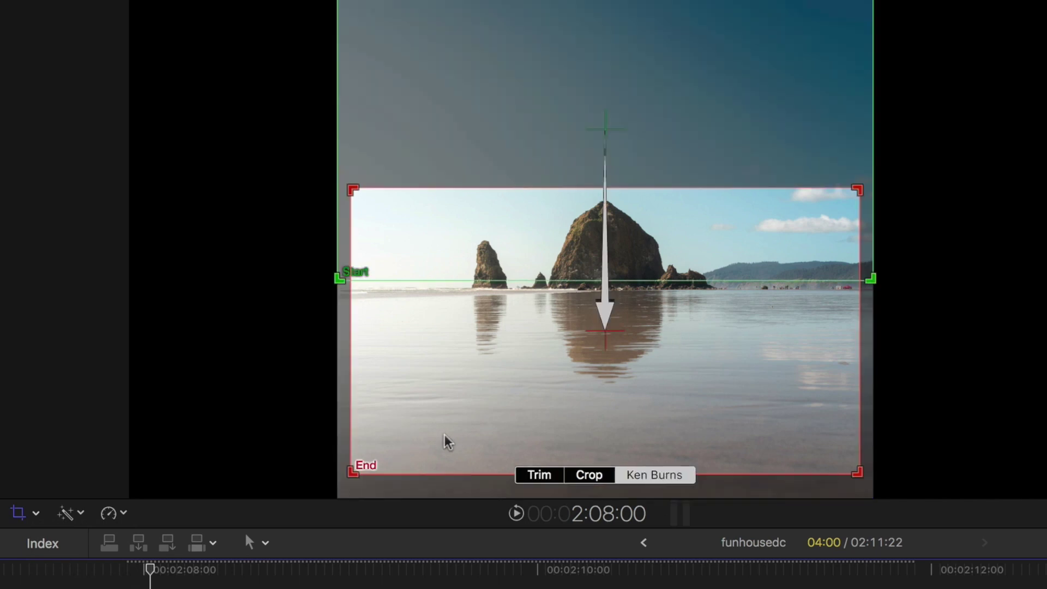
pyautogui.moveTo(444, 442); pyautogui.dragTo(449, 387)
pyautogui.moveTo(532, 51); pyautogui.dragTo(528, 156)
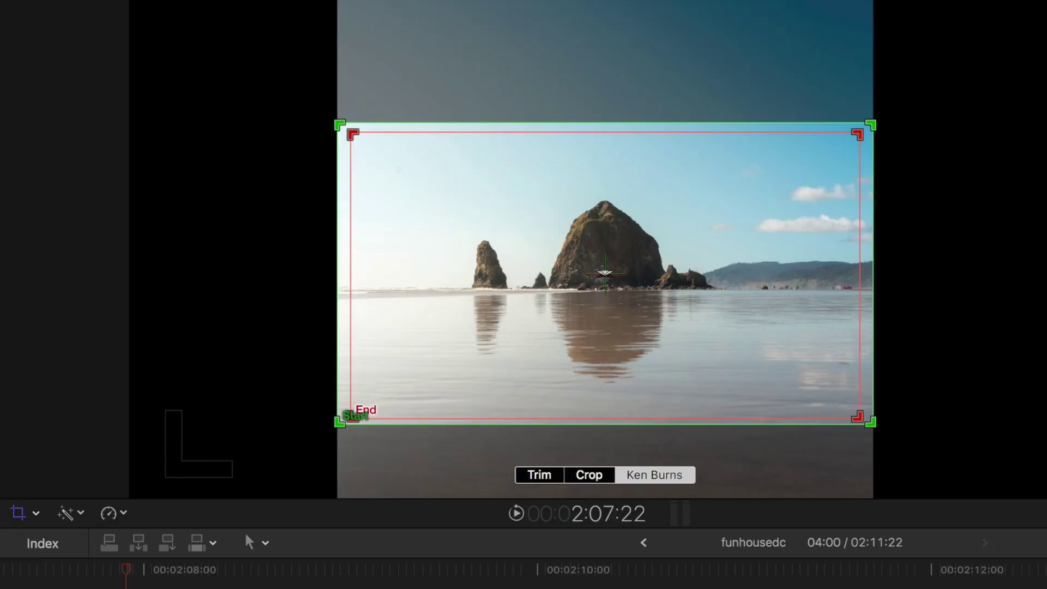
pyautogui.press('space')
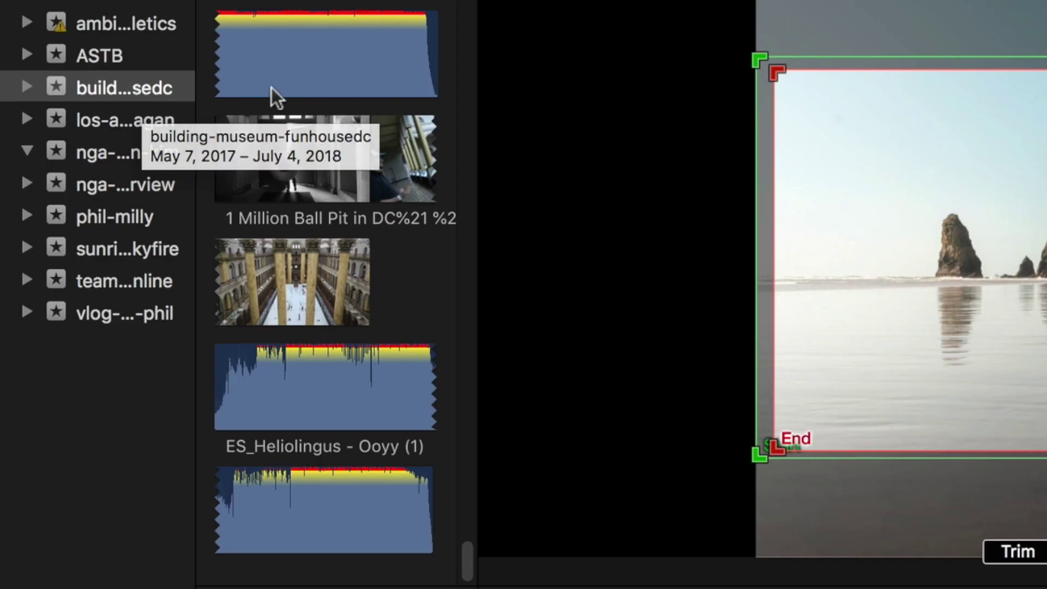
pyautogui.rightClick(147, 86)
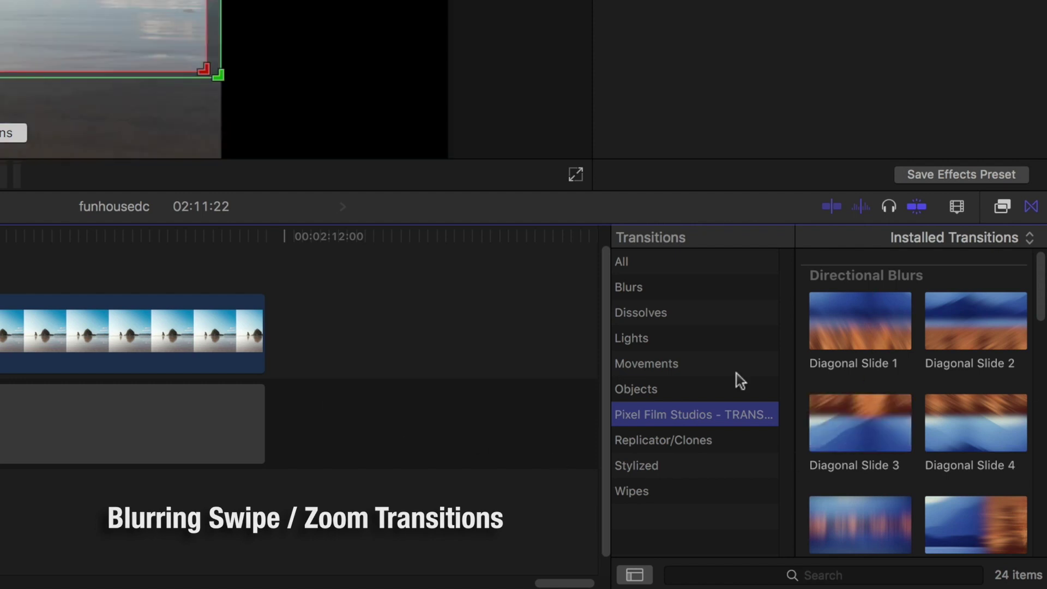
# - Scroll the Pixel Film Studios transitions down to the Zoom Blur group's Zoom In and Zoom Out
pyautogui.scroll(-7, 904, 428)
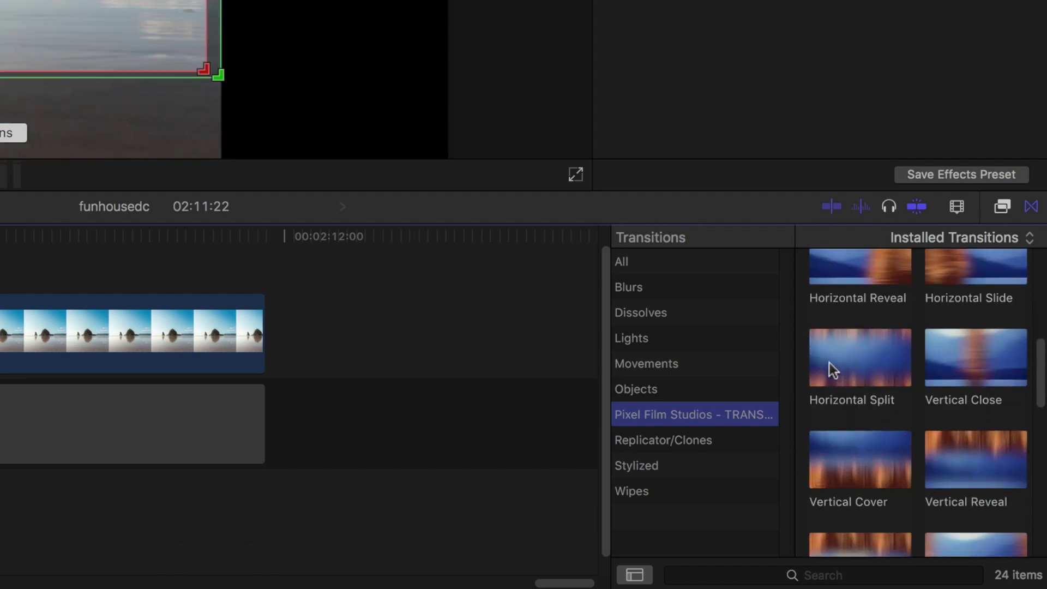
pyautogui.scroll(-4, 813, 476)
pyautogui.scroll(-5, 811, 473)
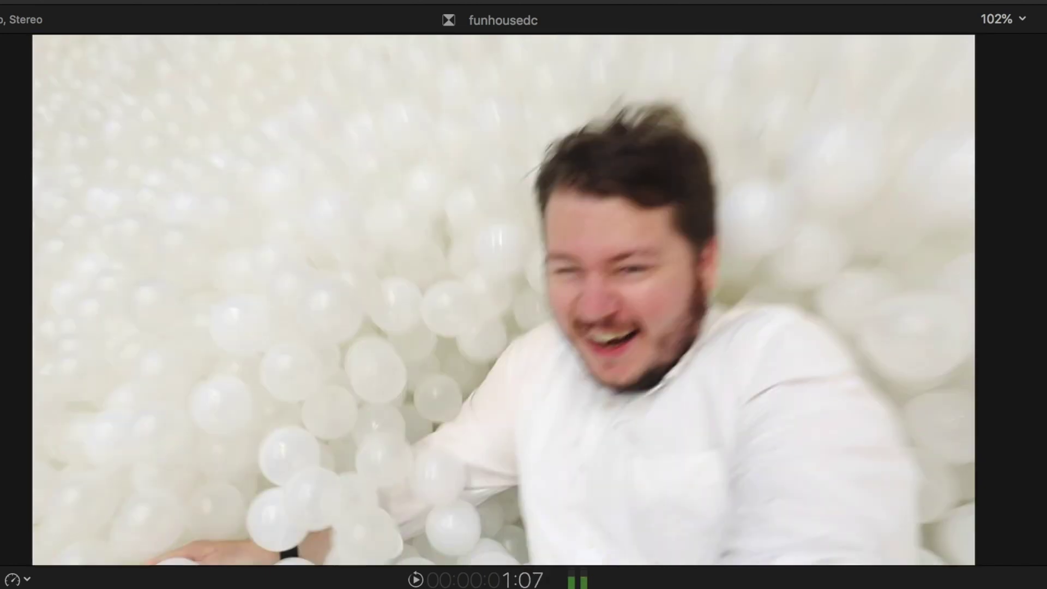
# - Play the zoom-blur transition a few times, then drag its blur centre to a new spot in the frame
pyautogui.press('l')
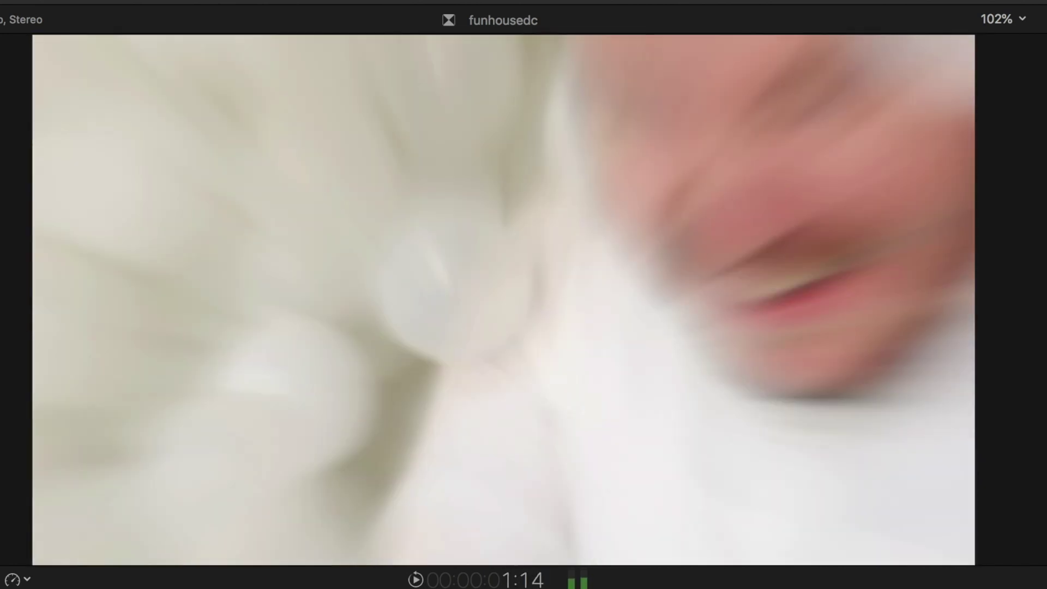
pyautogui.press('l')
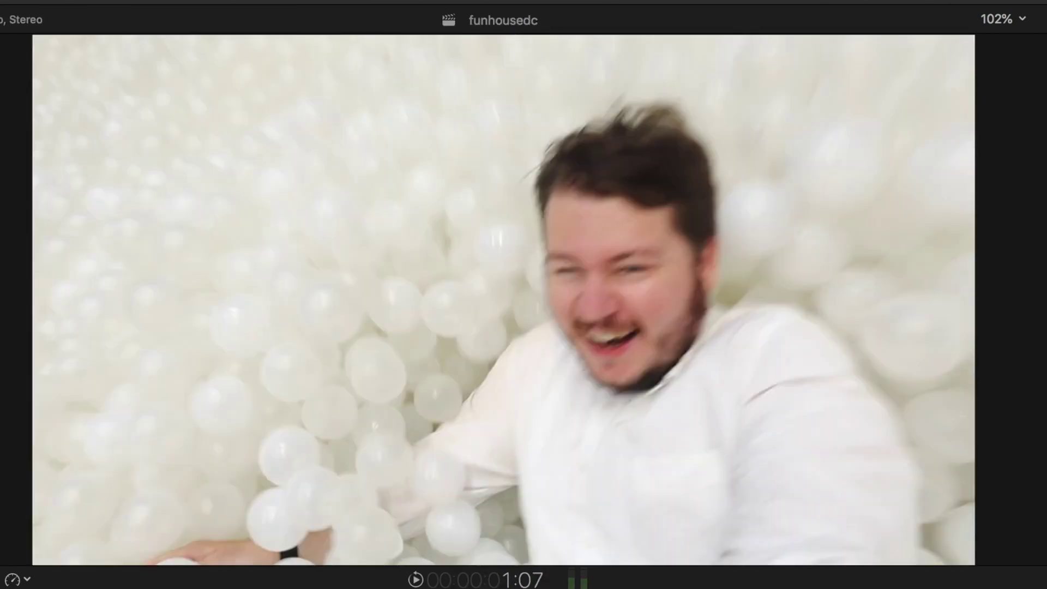
pyautogui.press('l')
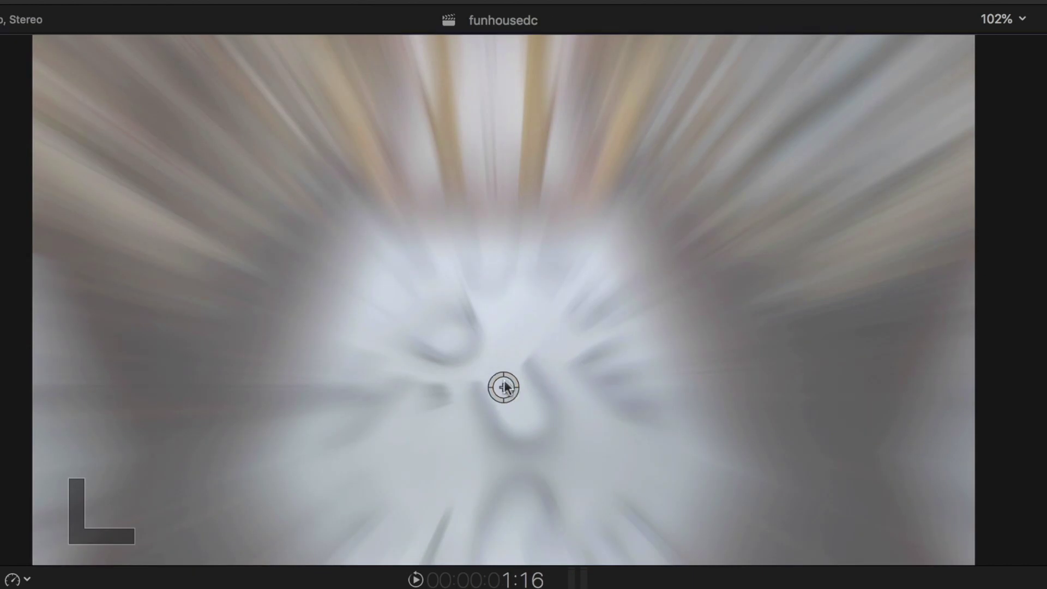
pyautogui.moveTo(504, 387); pyautogui.dragTo(614, 472)
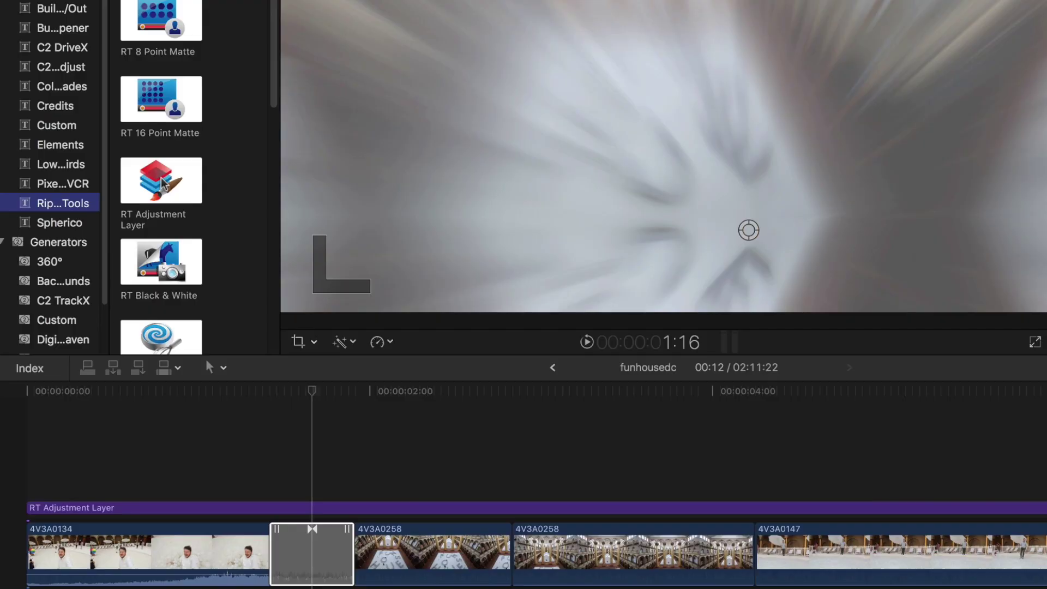
# - Place an Adjustment Layer title on the timeline above the clips
pyautogui.moveTo(161, 180); pyautogui.dragTo(98, 465)
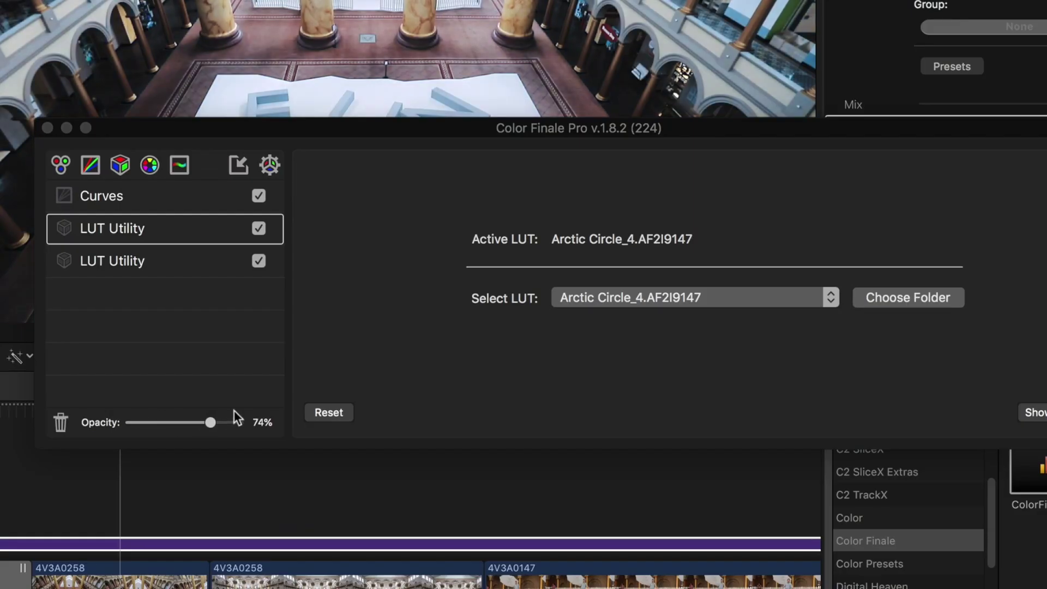
# - Set the Arctic Circle_4 LUT opacity to 28% and the Fade Out_3 LUT opacity to 62%
pyautogui.moveTo(211, 422); pyautogui.dragTo(159, 398)
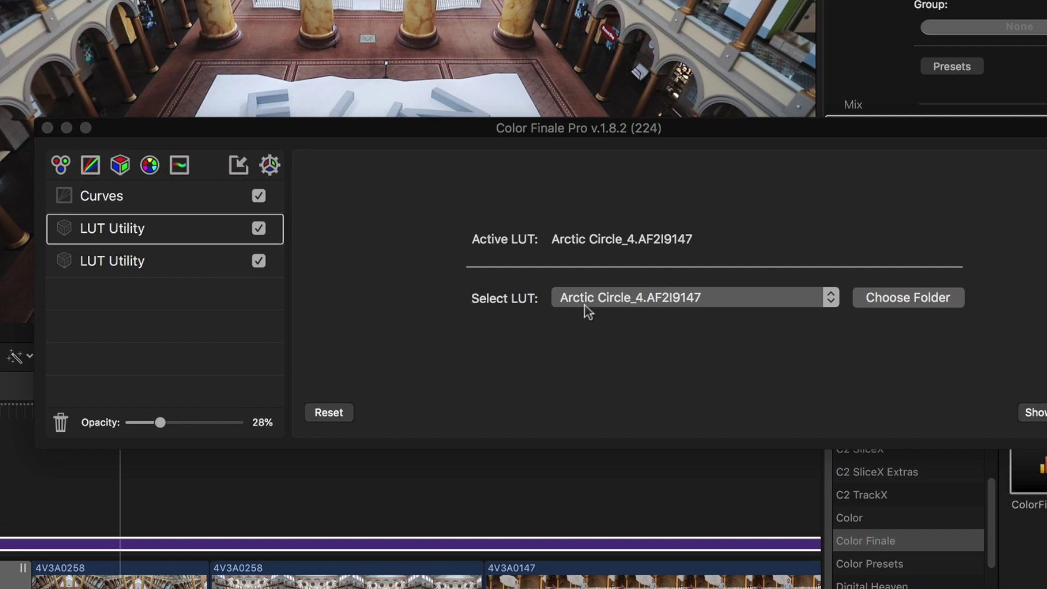
pyautogui.click(156, 273)
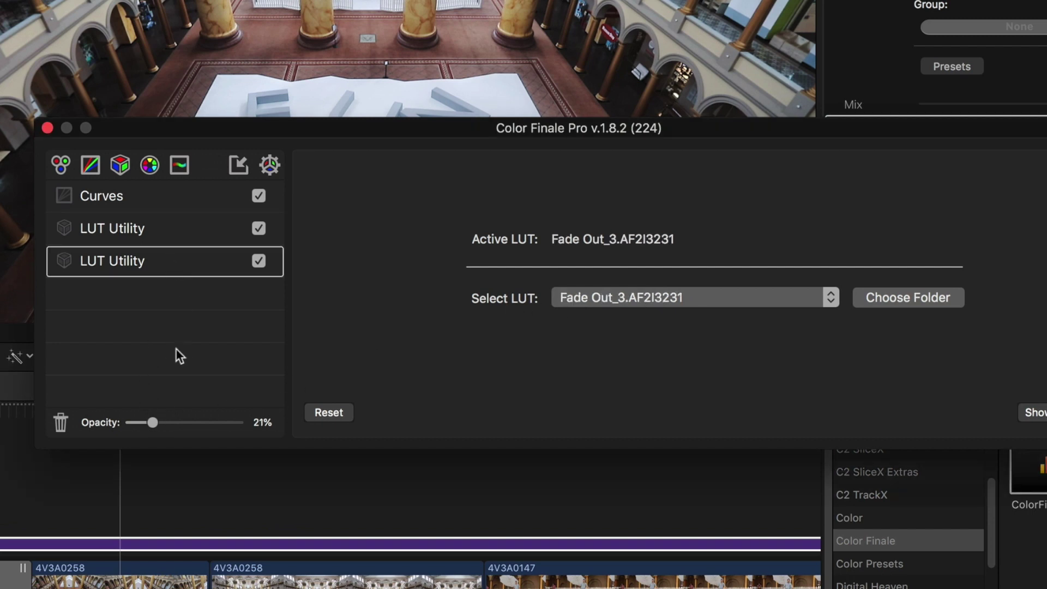
pyautogui.moveTo(153, 424); pyautogui.dragTo(198, 425)
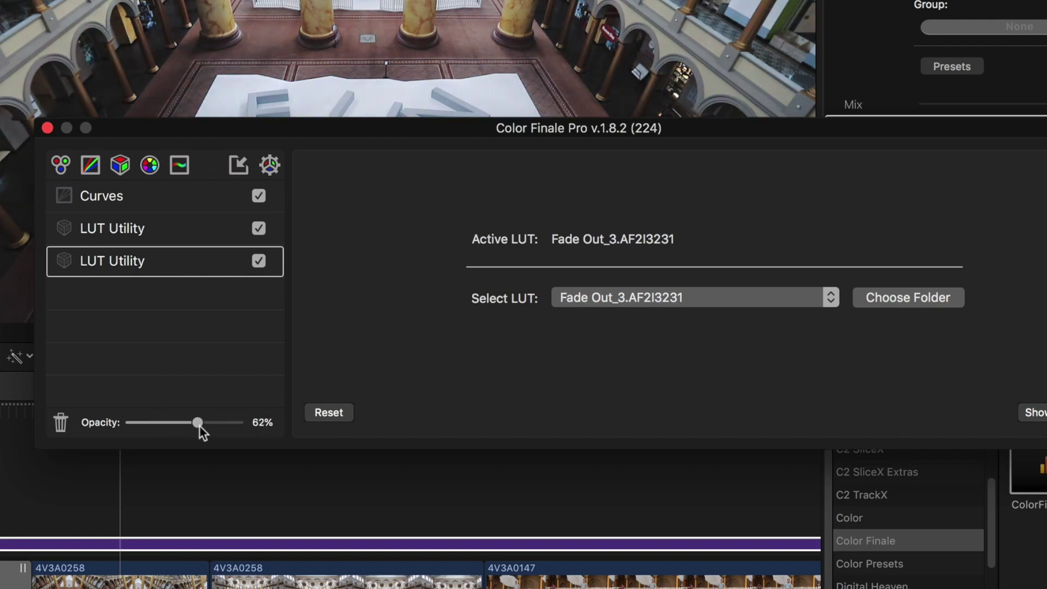
pyautogui.click(143, 196)
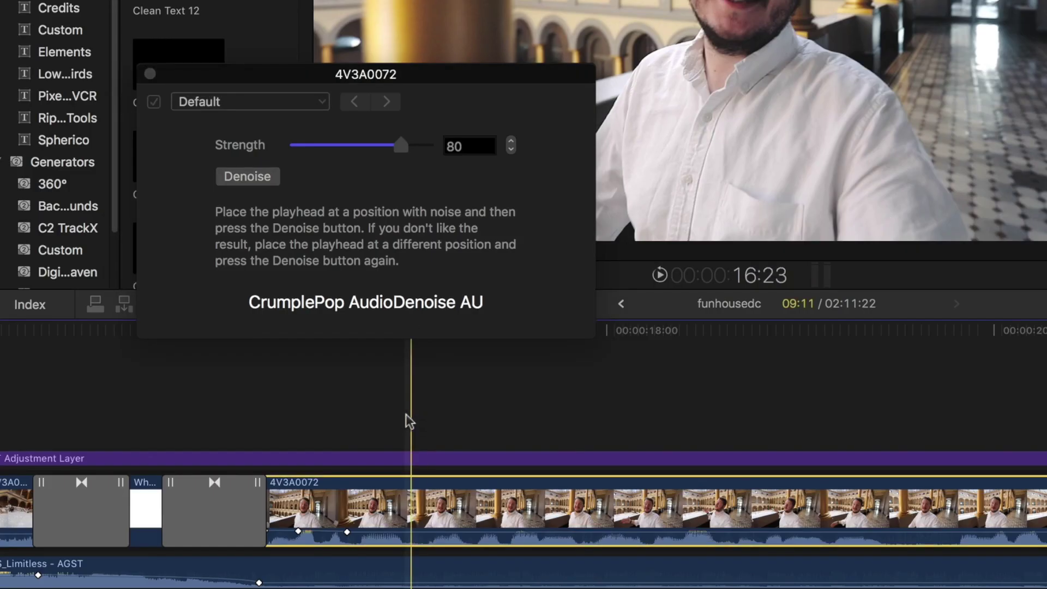
# - Apply Denoise at Strength 80 to clip 4V3A0072's audio
pyautogui.click(231, 177)
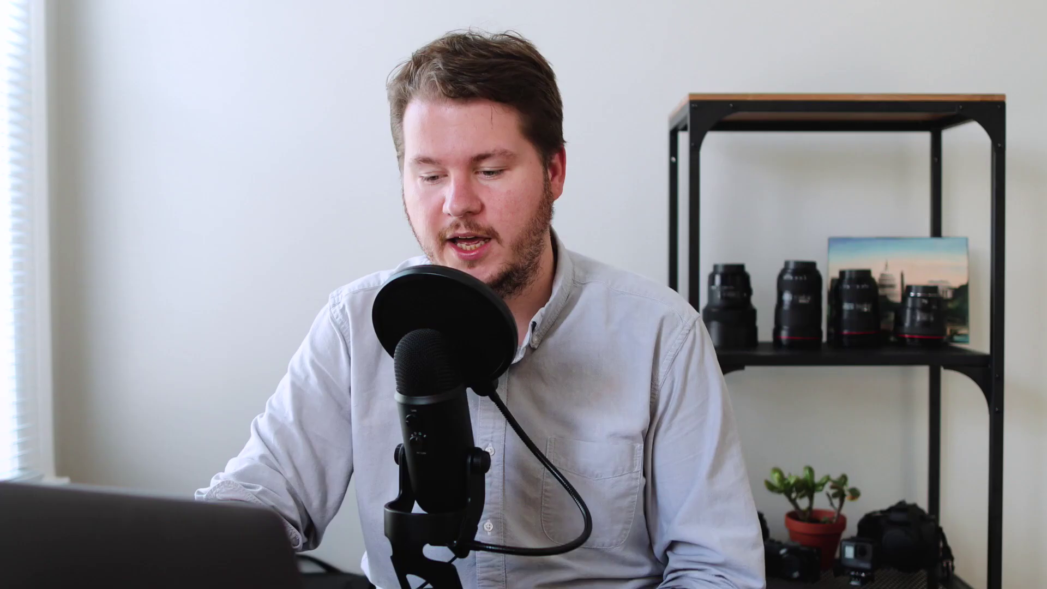